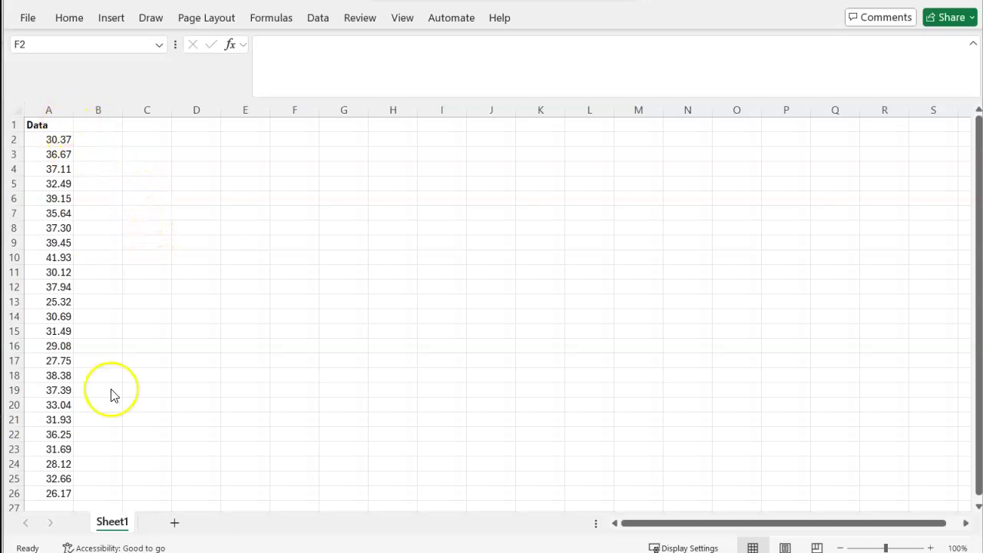
Step: Create a PivotTable from the Data column range A1:A26, placed in the existing worksheet at cell C1
left_click_drag(59, 124, 68, 491)
left_click(111, 18)
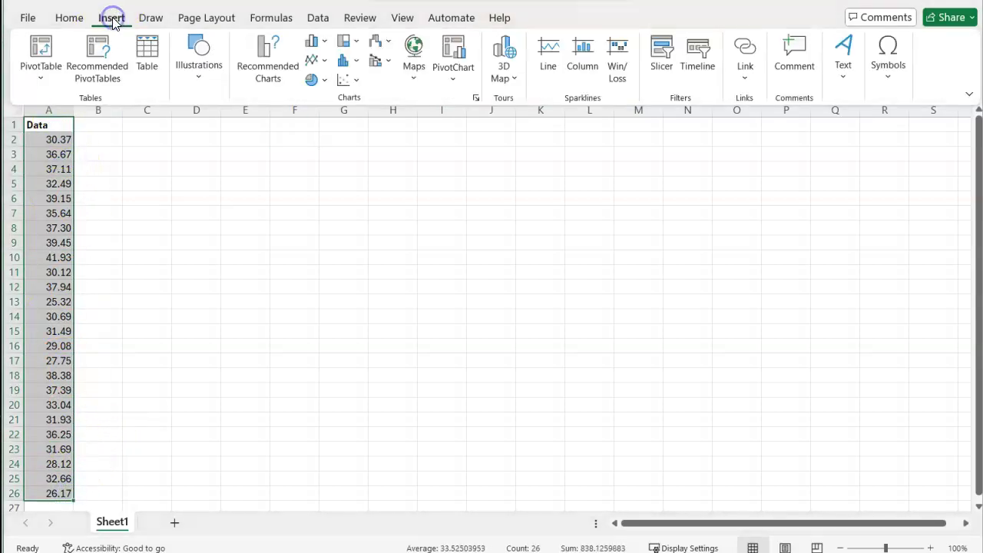
left_click(38, 61)
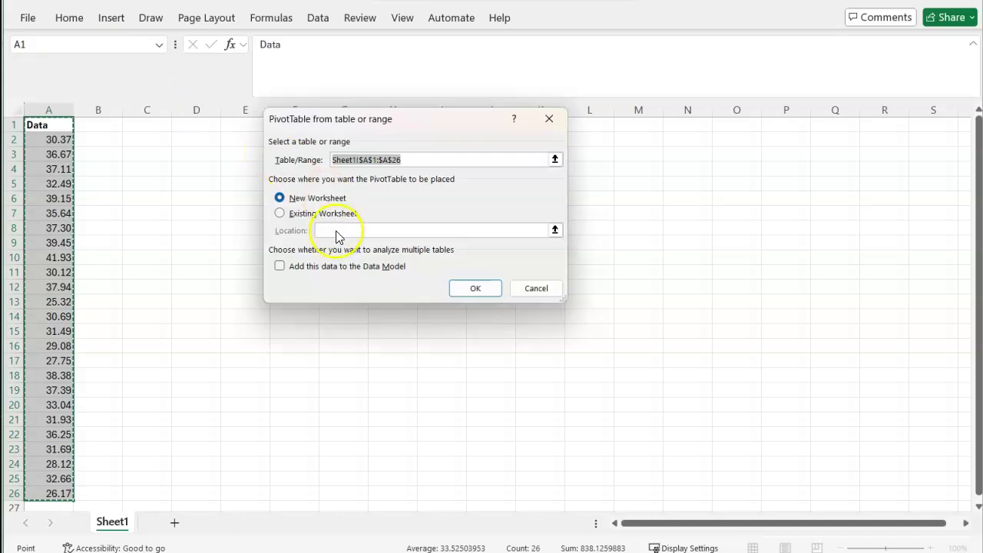
left_click(296, 216)
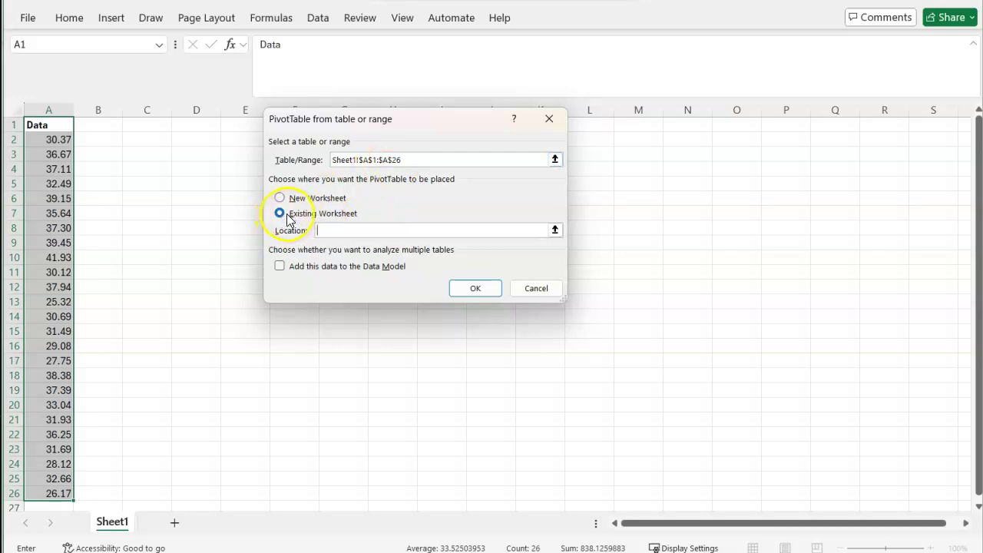
left_click(156, 126)
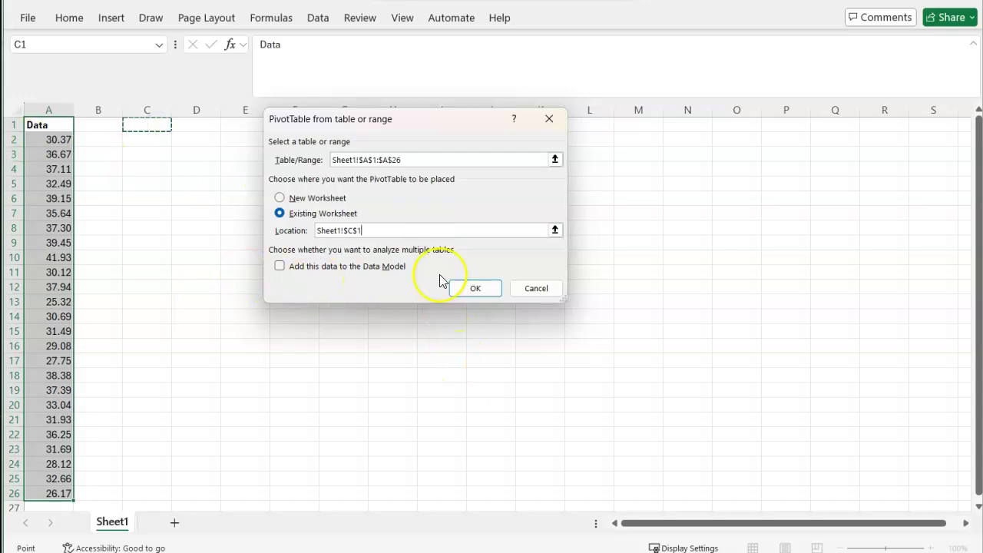
left_click(472, 289)
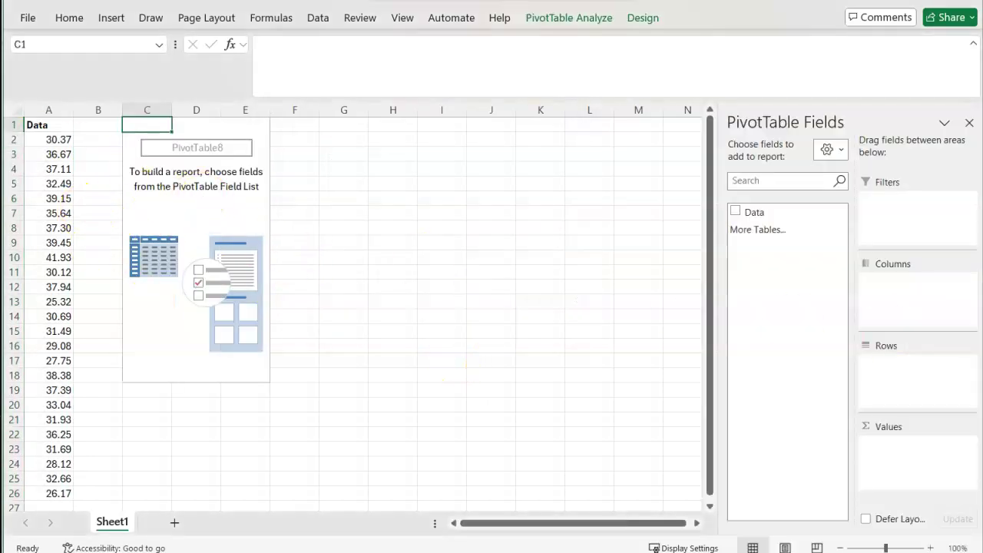
Step: Add the Data field to both the Rows and the Values areas of the PivotTable
left_click_drag(756, 212, 821, 318)
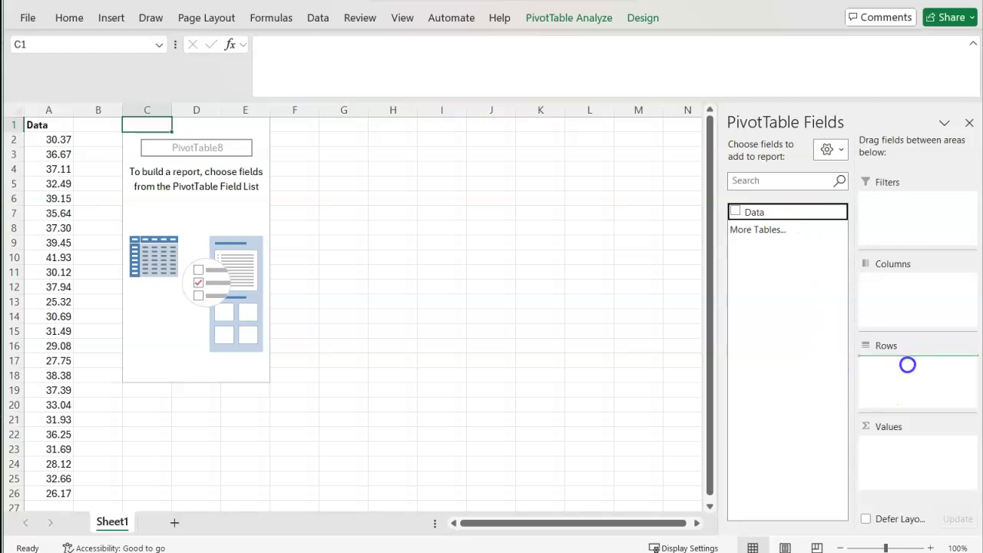
left_click_drag(907, 365, 905, 362)
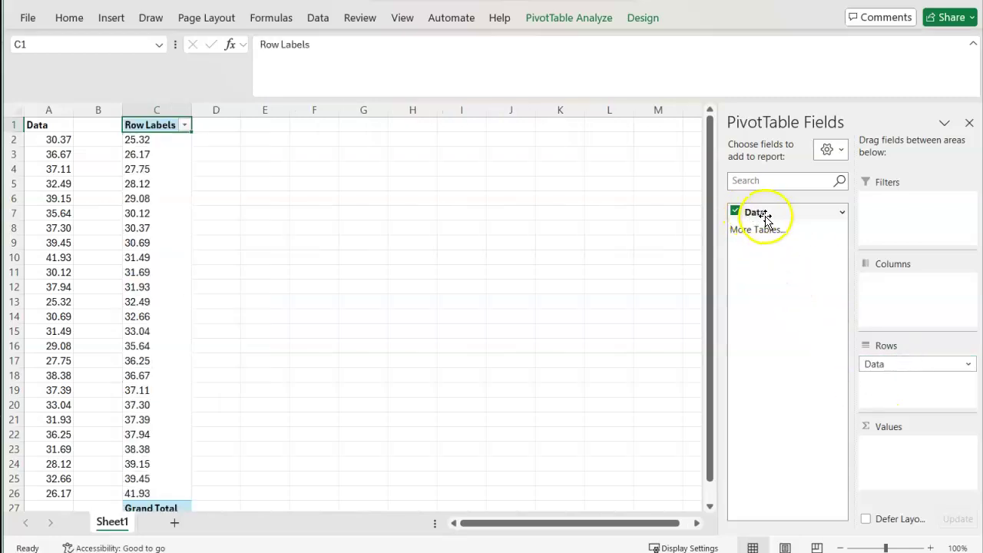
left_click_drag(765, 219, 833, 396)
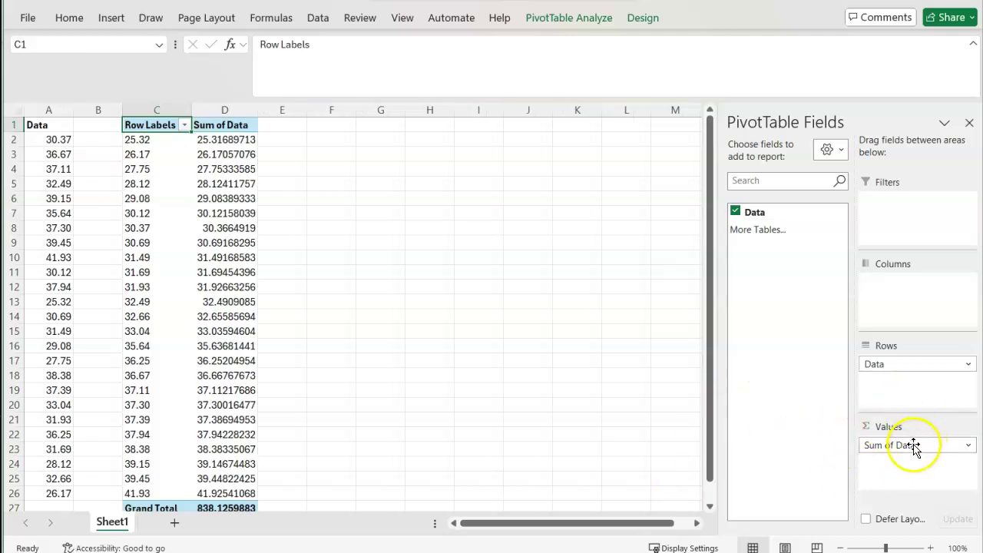
Step: Change the Data value field to summarize by Count instead of Sum
left_click(969, 446)
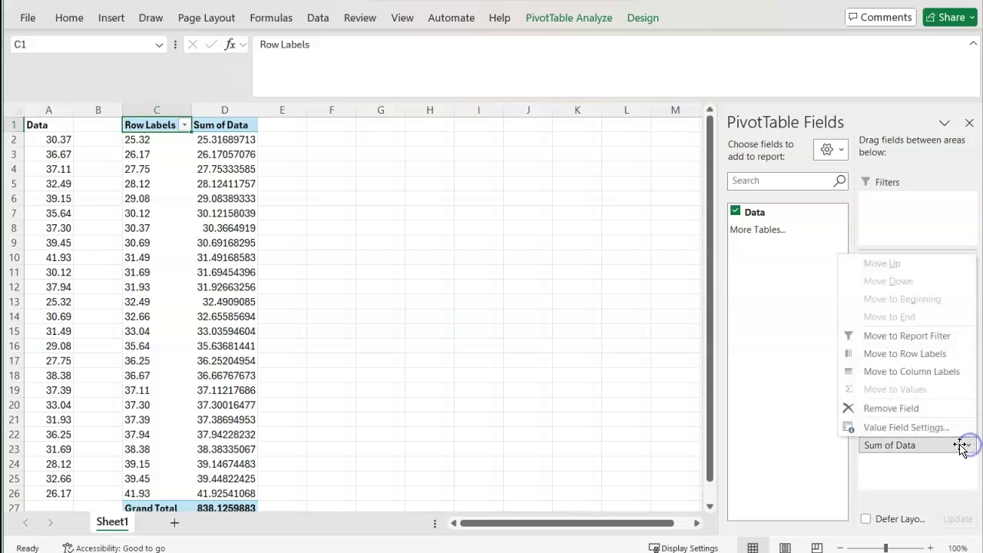
left_click(907, 428)
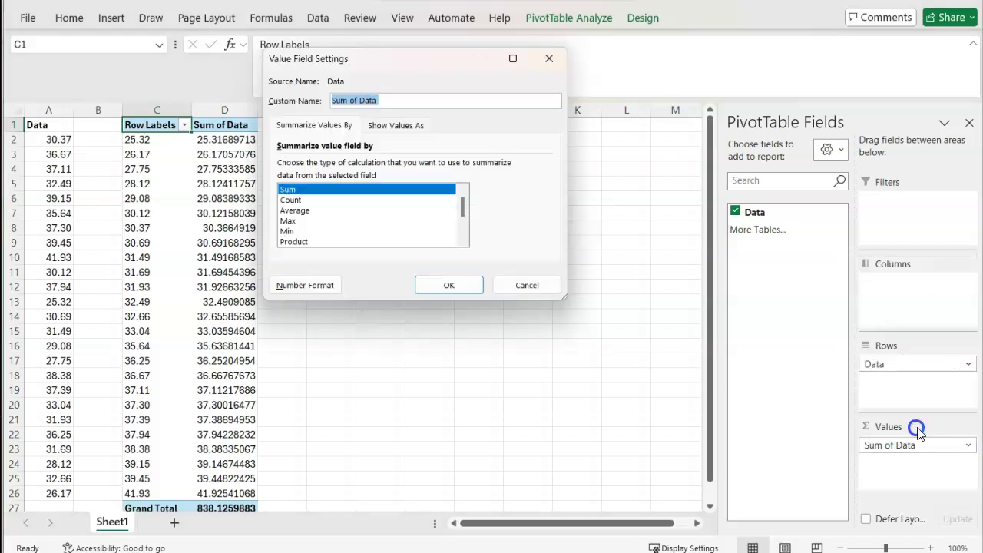
left_click(292, 200)
left_click(449, 285)
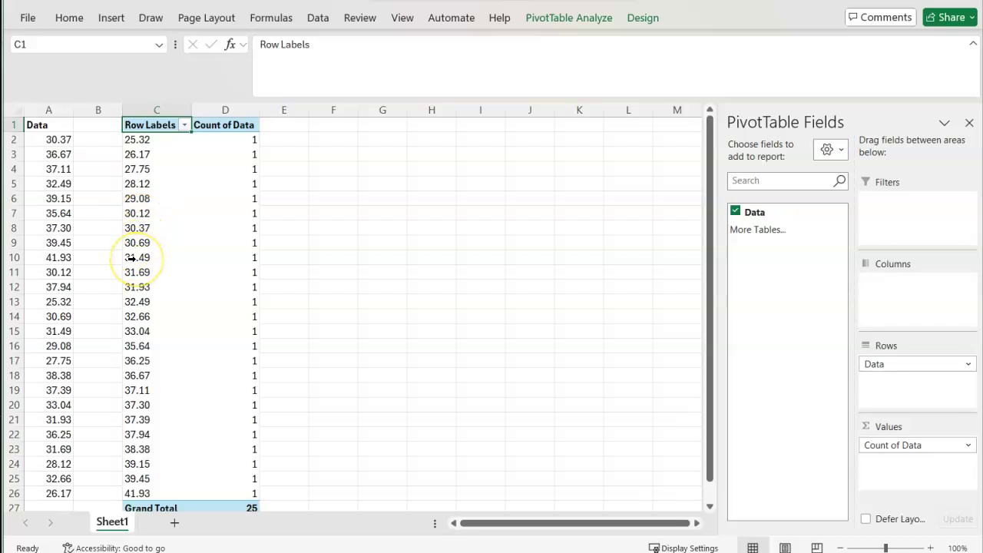
Step: Group the PivotTable row labels with the range starting at 24 and ending at 42
left_click(135, 140)
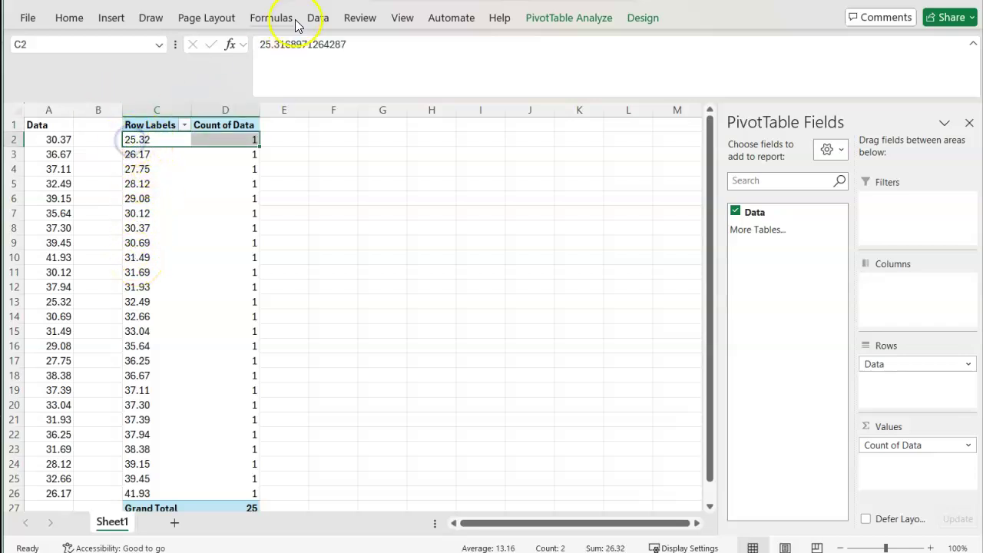
left_click(555, 21)
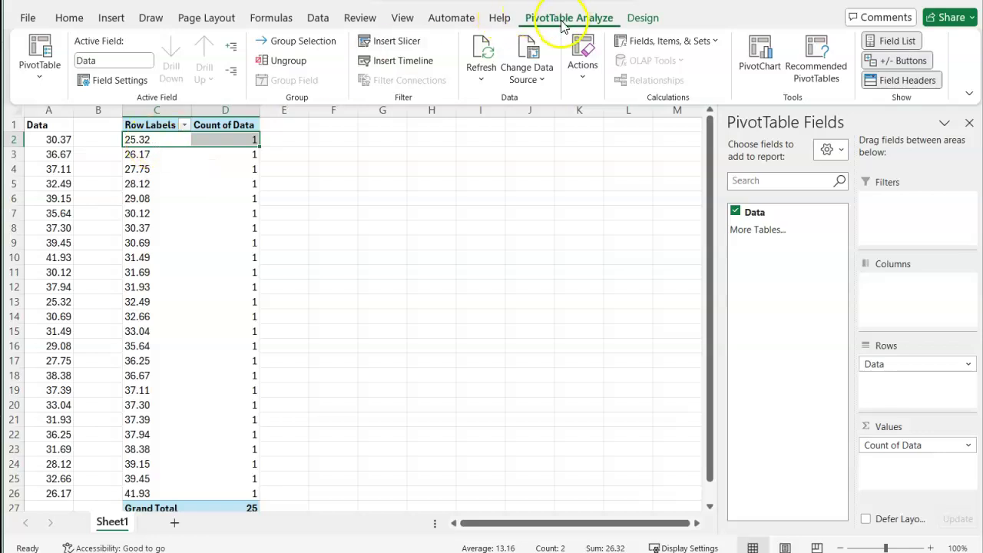
left_click(305, 41)
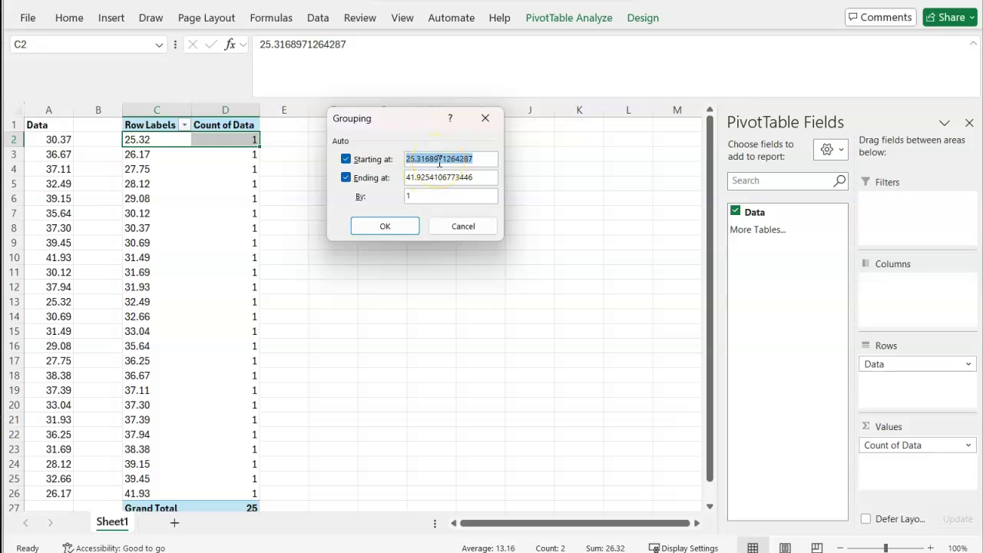
type("2")
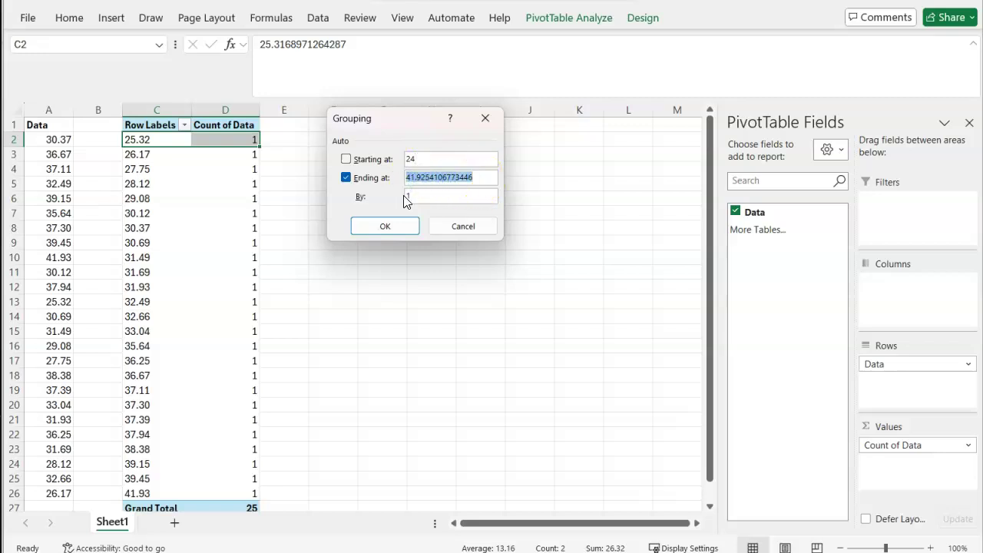
type("42")
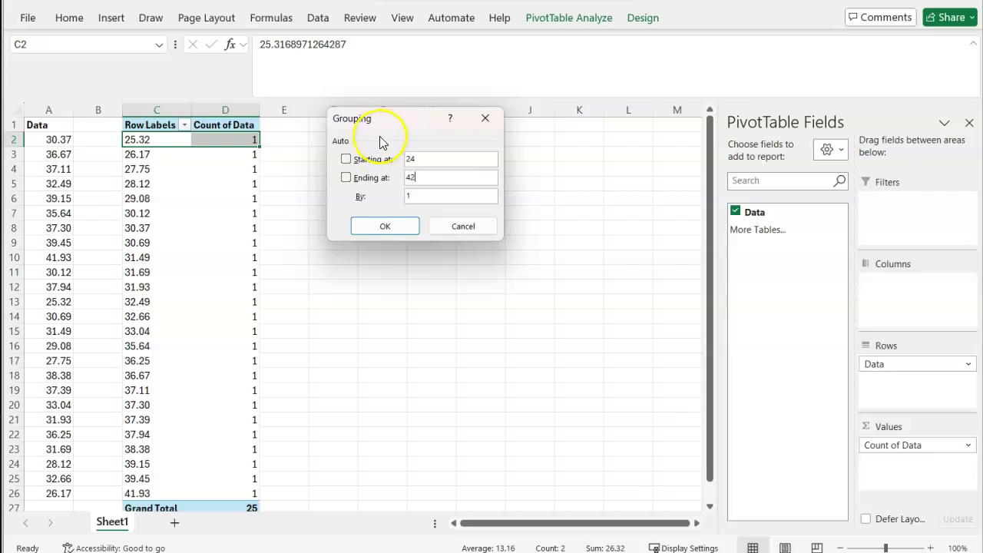
left_click(388, 226)
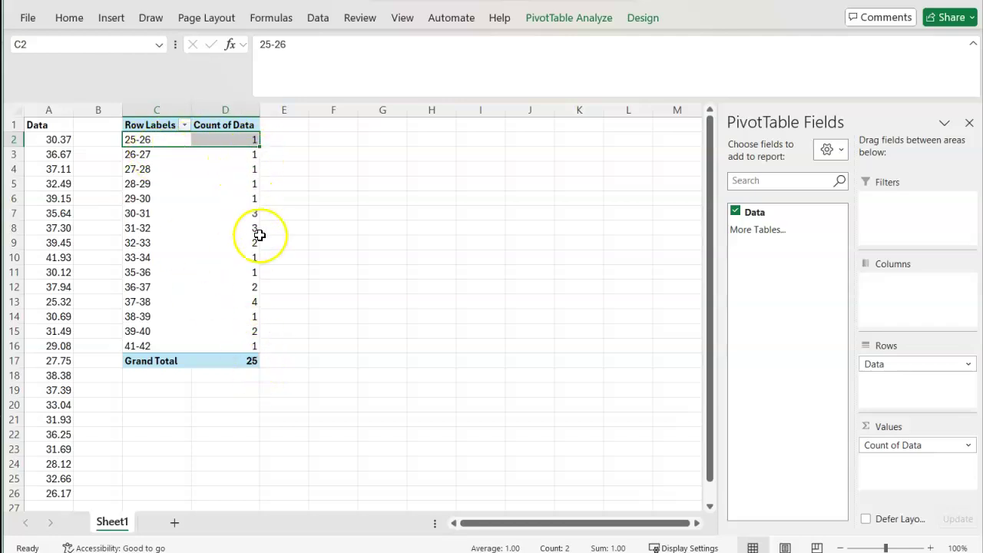
Step: Change the row label grouping interval to 2
mouse_move(259, 348)
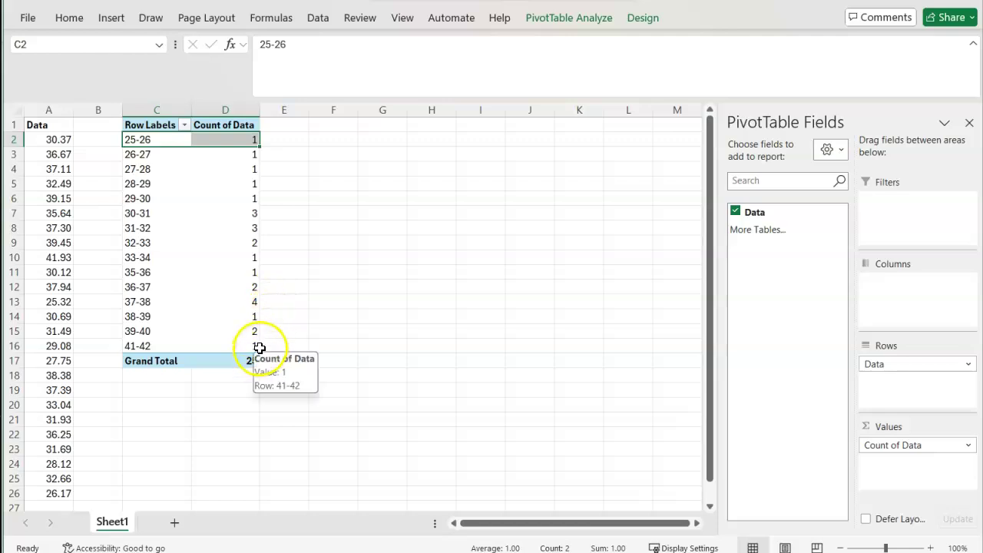
left_click(146, 139)
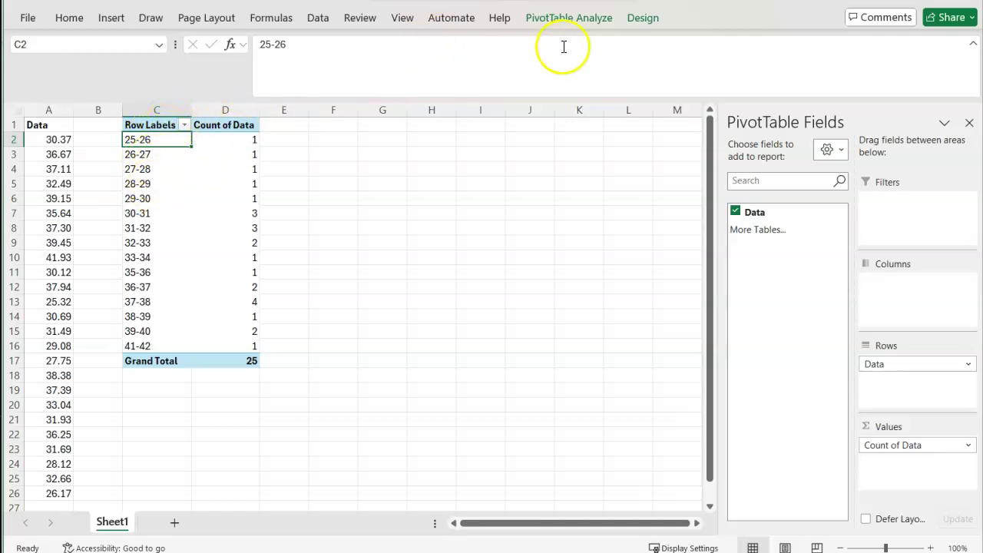
left_click(559, 19)
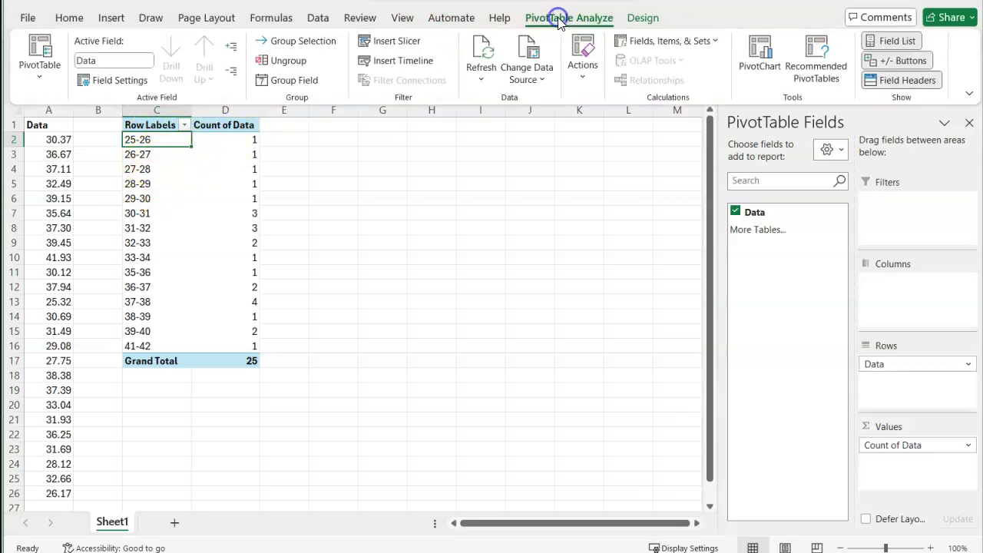
left_click(308, 43)
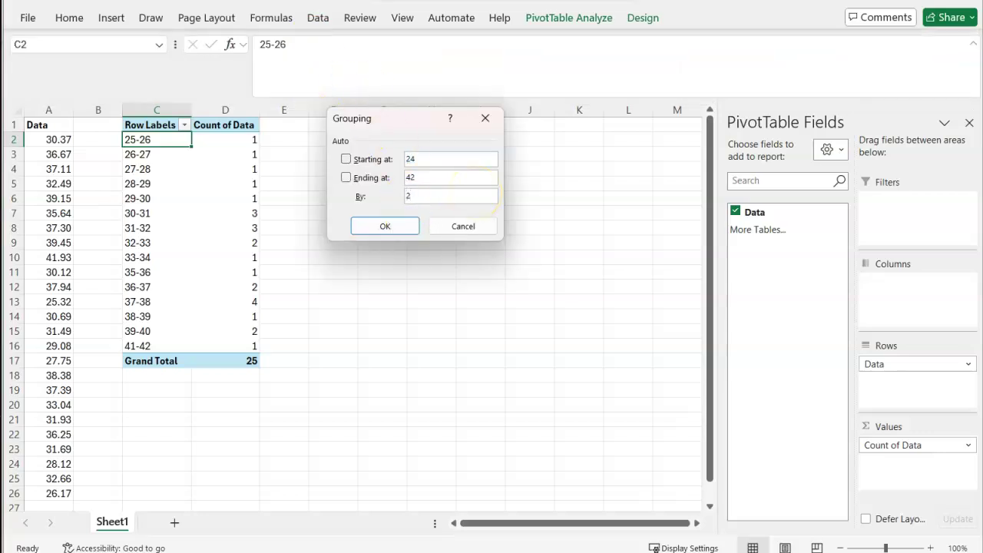
left_click(467, 196)
type("2")
left_click(385, 226)
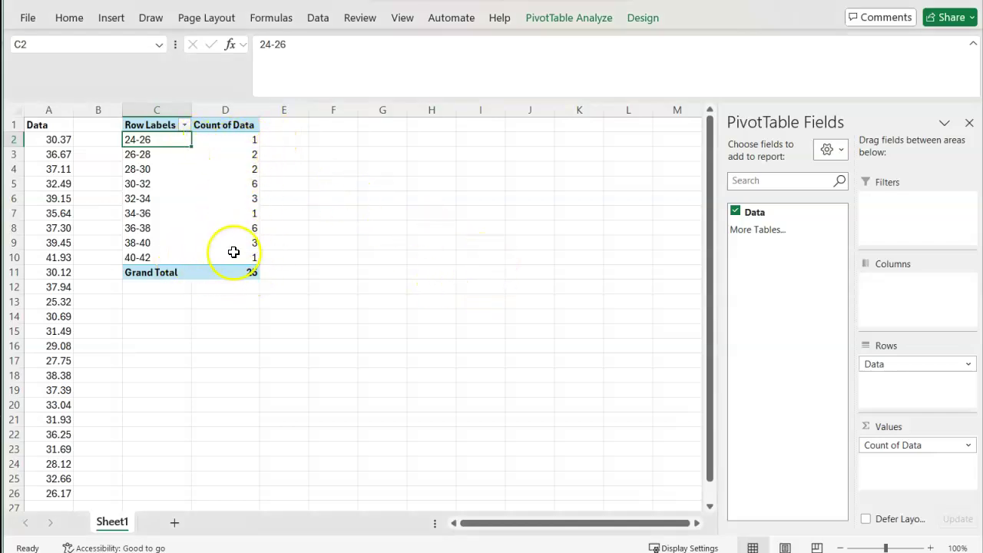
Step: Insert a 2-D clustered column chart from the grouped counts in C2:D10 and place it beside the PivotTable
left_click_drag(170, 140, 226, 260)
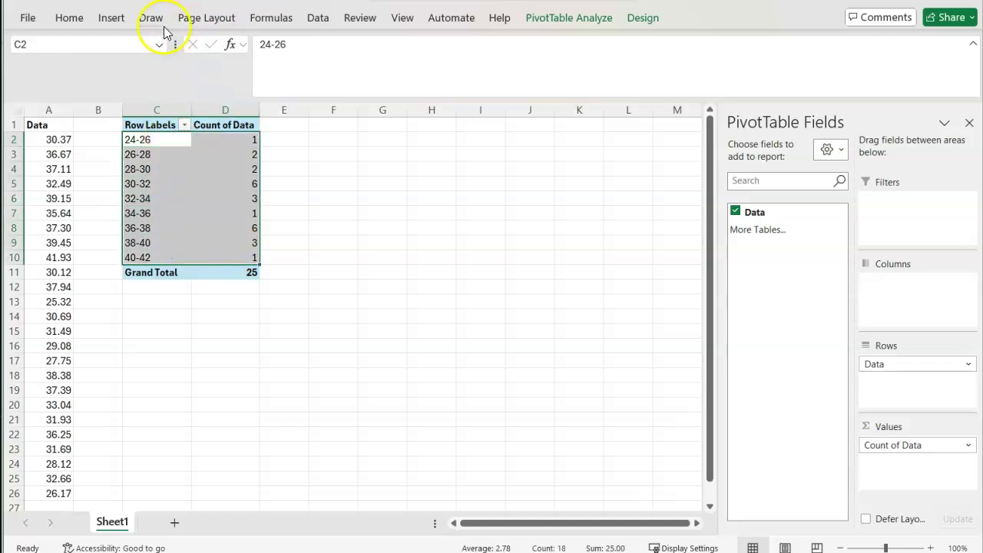
left_click(110, 21)
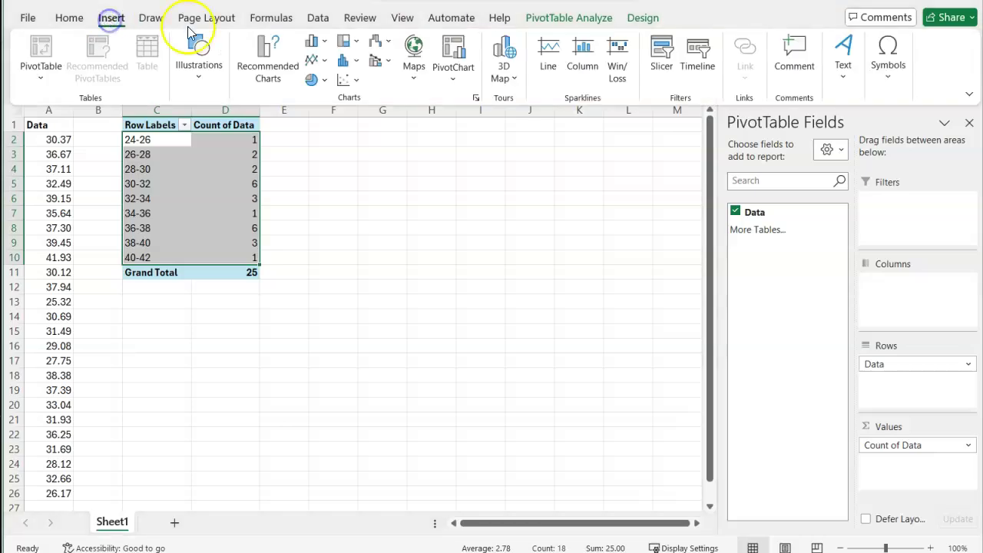
left_click(315, 47)
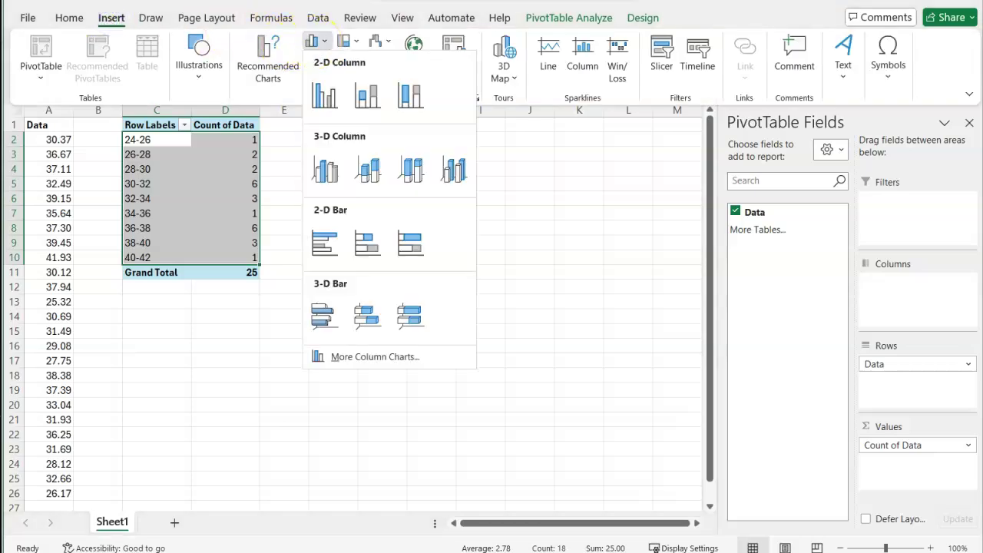
left_click(325, 88)
left_click_drag(411, 237, 510, 153)
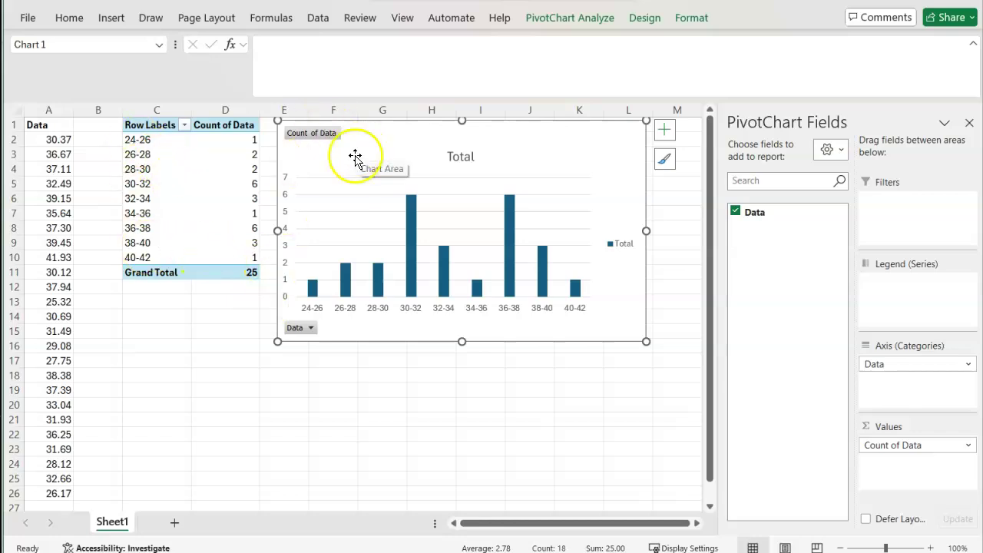
Step: Hide the PivotChart field list to free up space around the chart
mouse_move(237, 244)
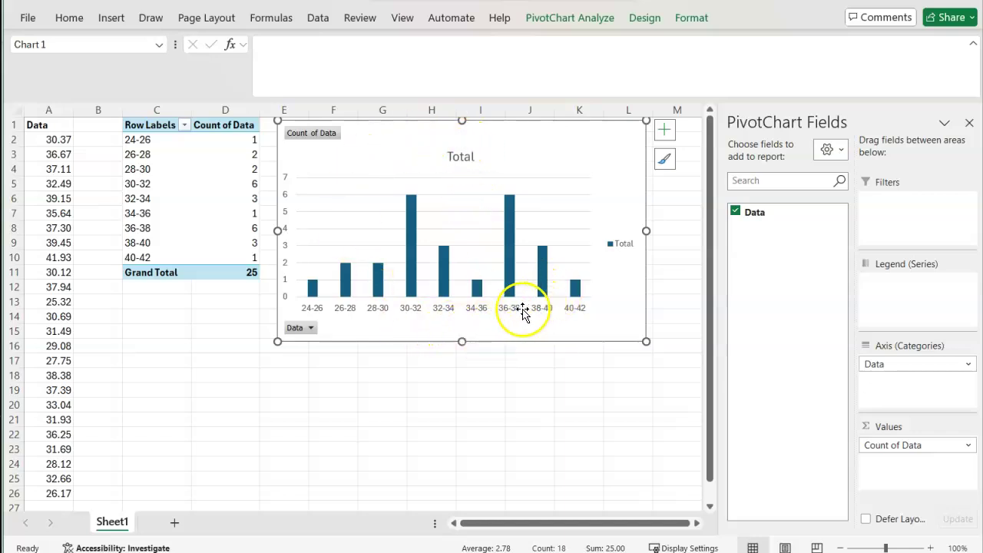
left_click(443, 265)
left_click(970, 123)
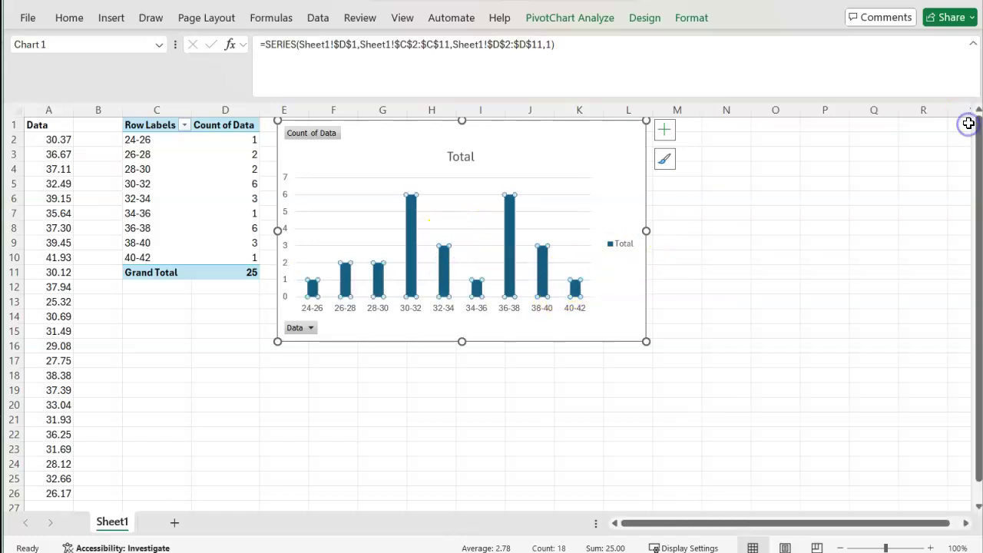
Step: Display the available chart elements for the column chart
left_click(443, 214)
left_click(571, 148)
left_click(663, 131)
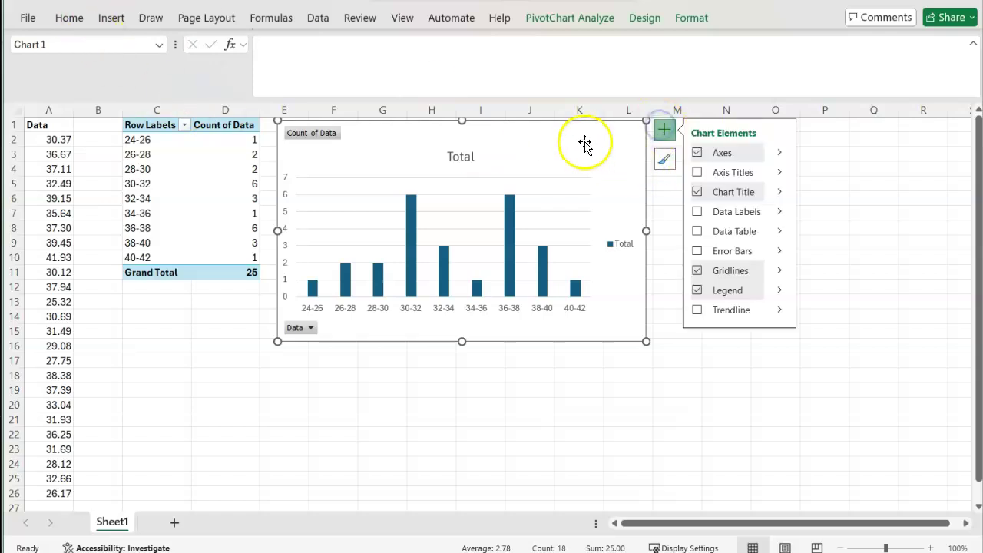
left_click(543, 276)
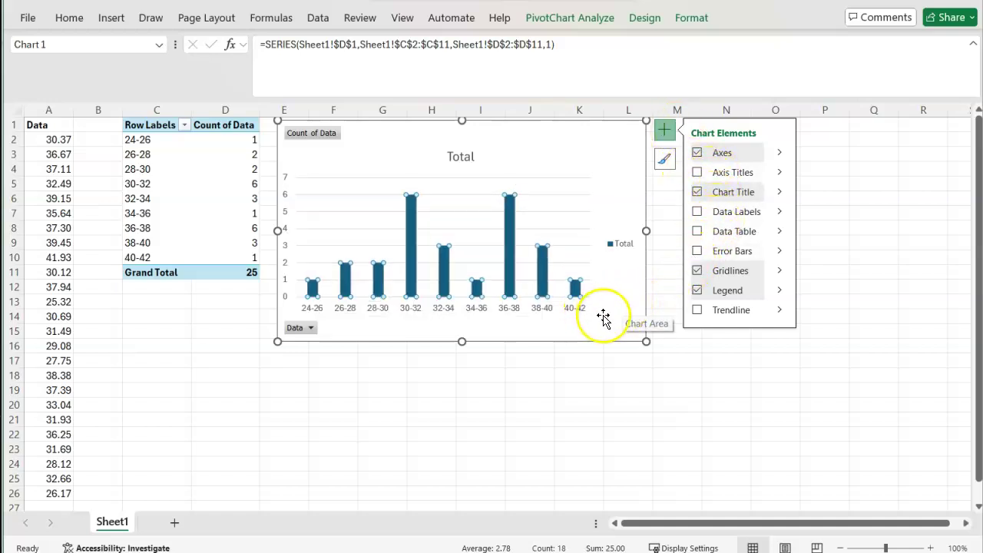
Step: Open the chart's formatting options and set the data series gap width to 0% so the columns touch
double_click(617, 164)
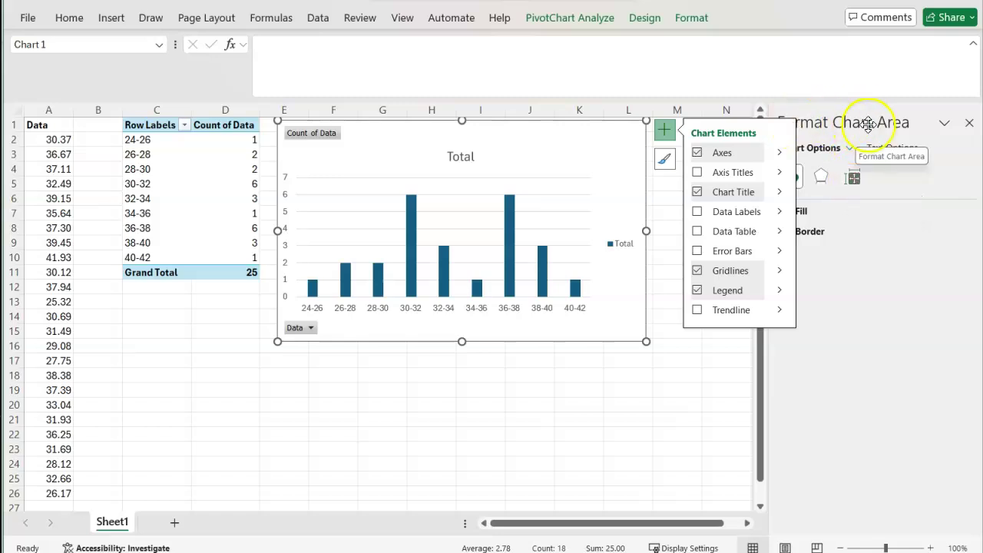
left_click(853, 178)
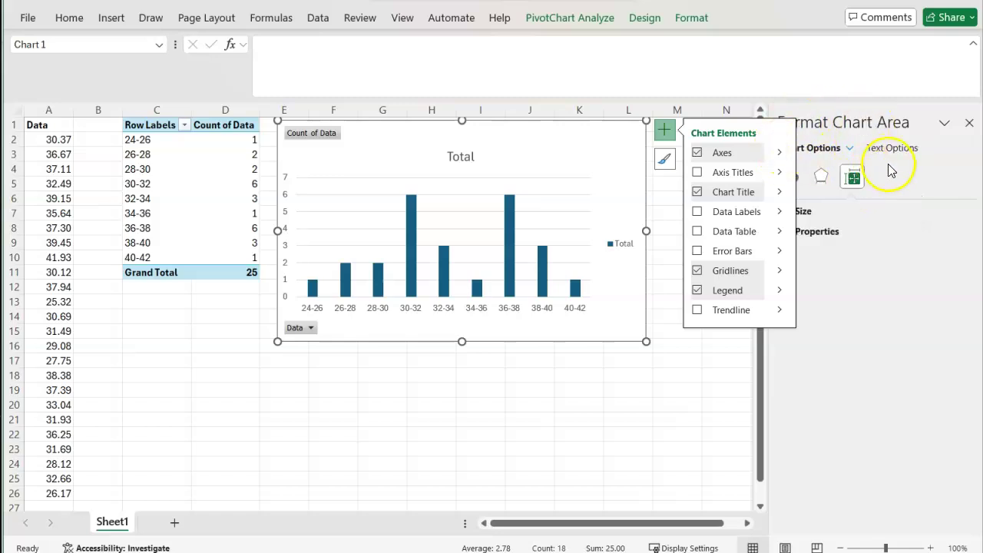
left_click(505, 220)
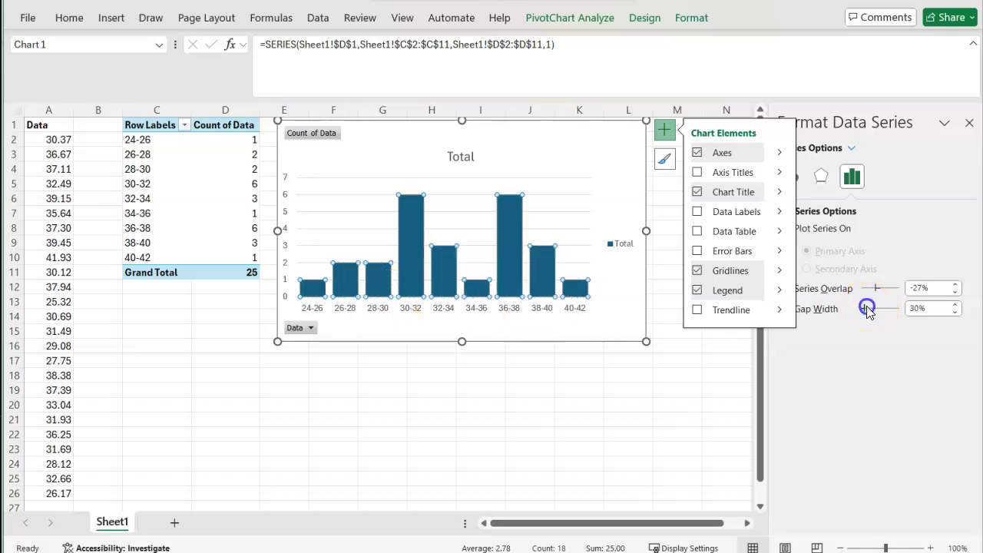
left_click_drag(866, 309, 862, 309)
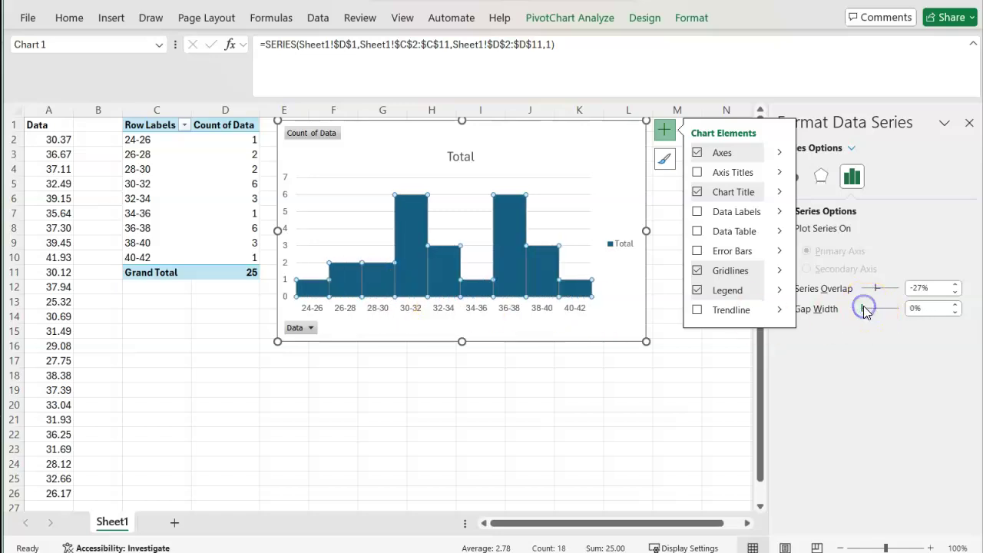
left_click(439, 331)
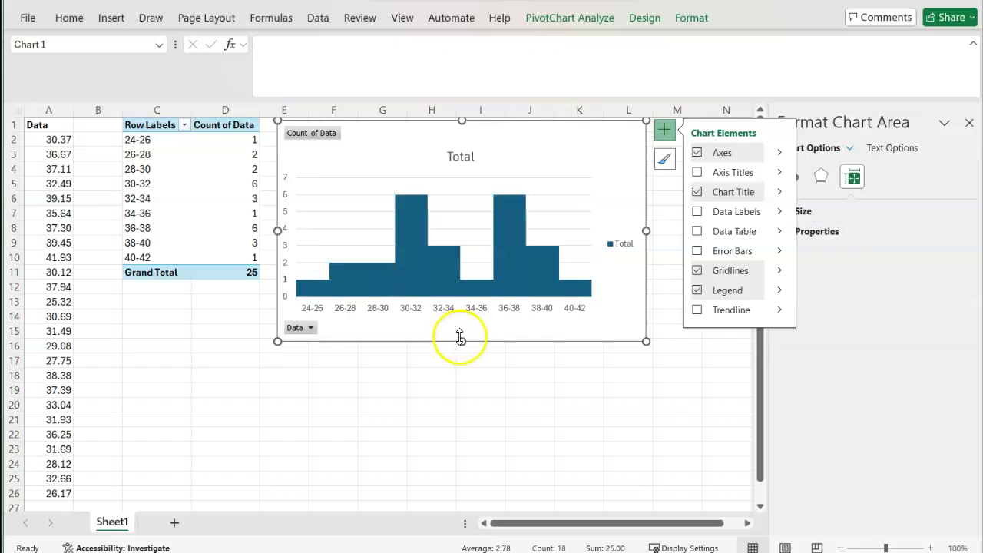